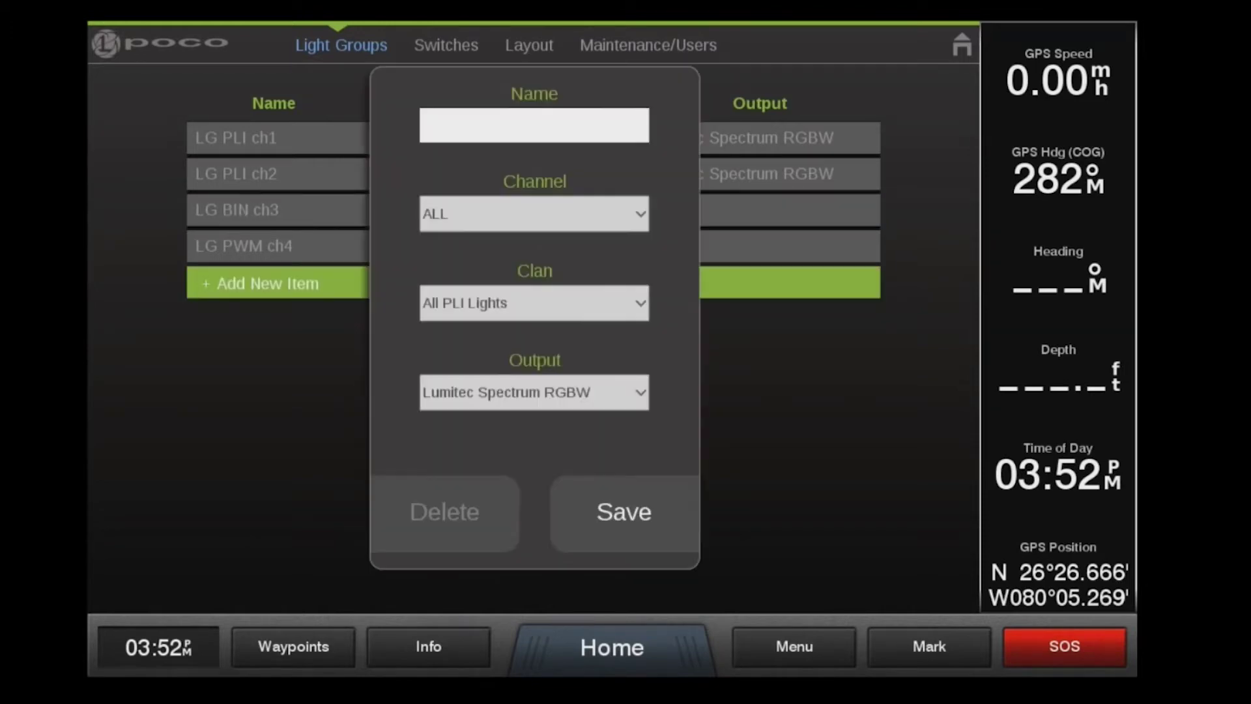
text(L)
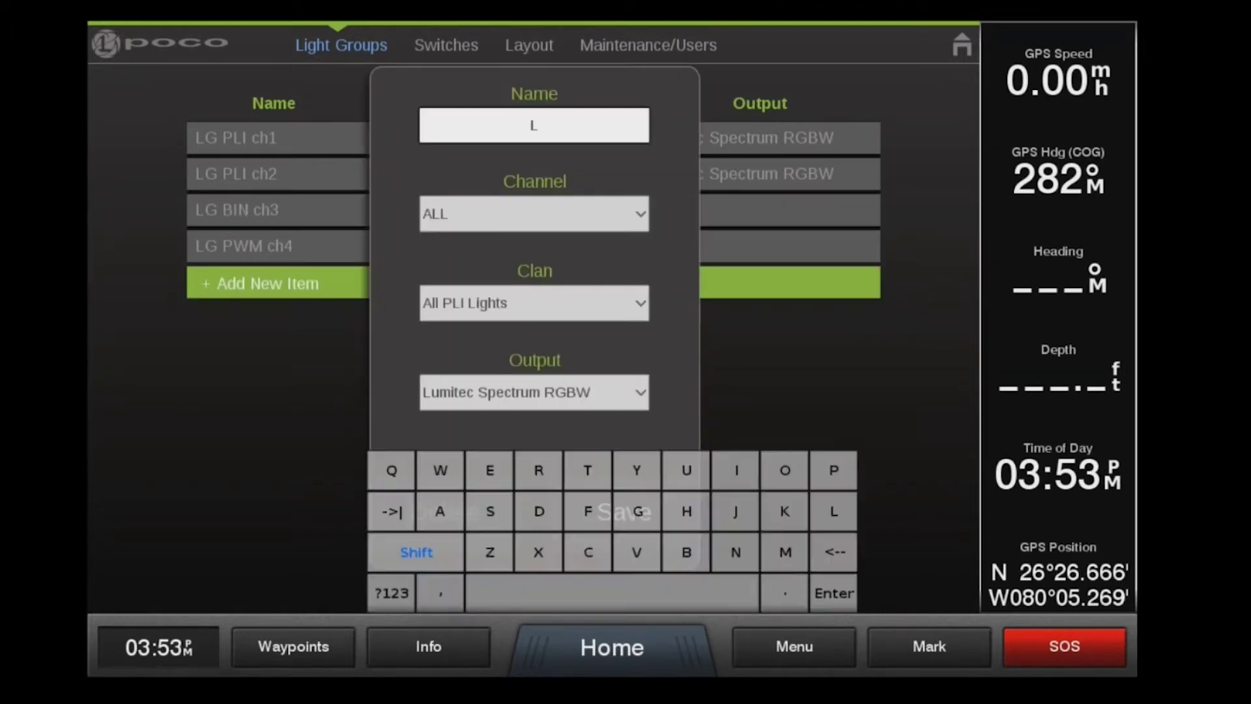
text(G Example)
click(535, 214)
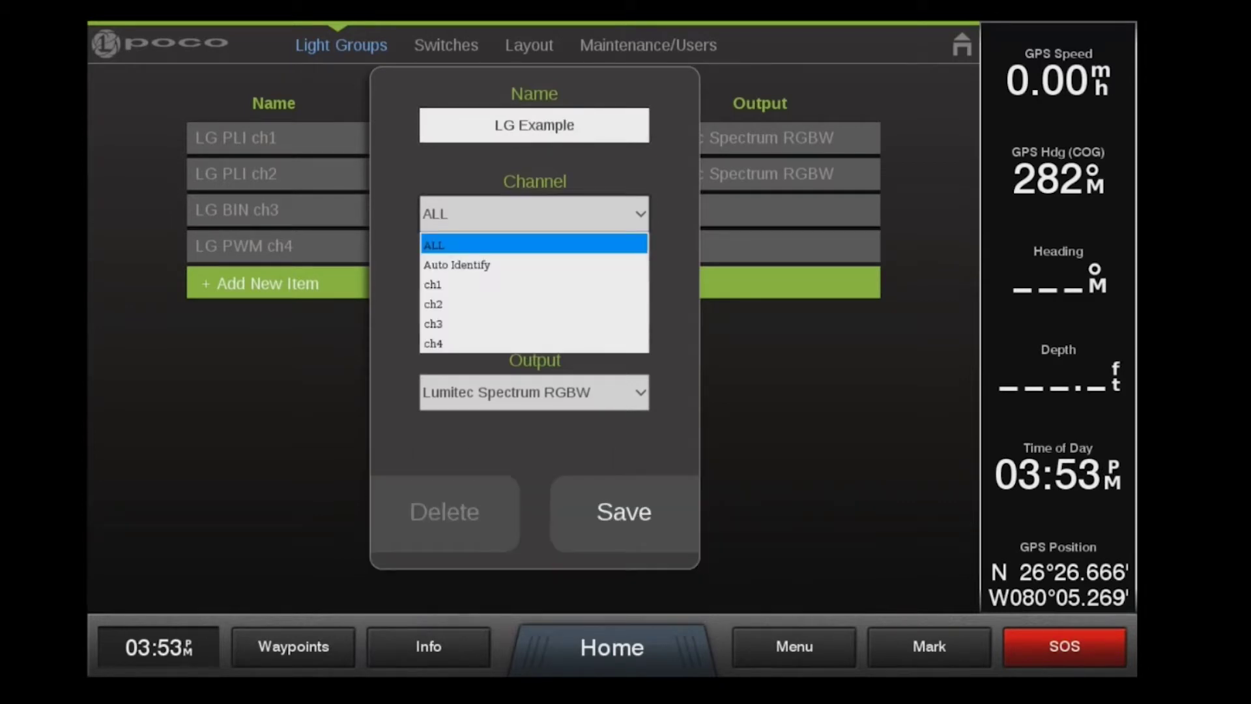
click(457, 264)
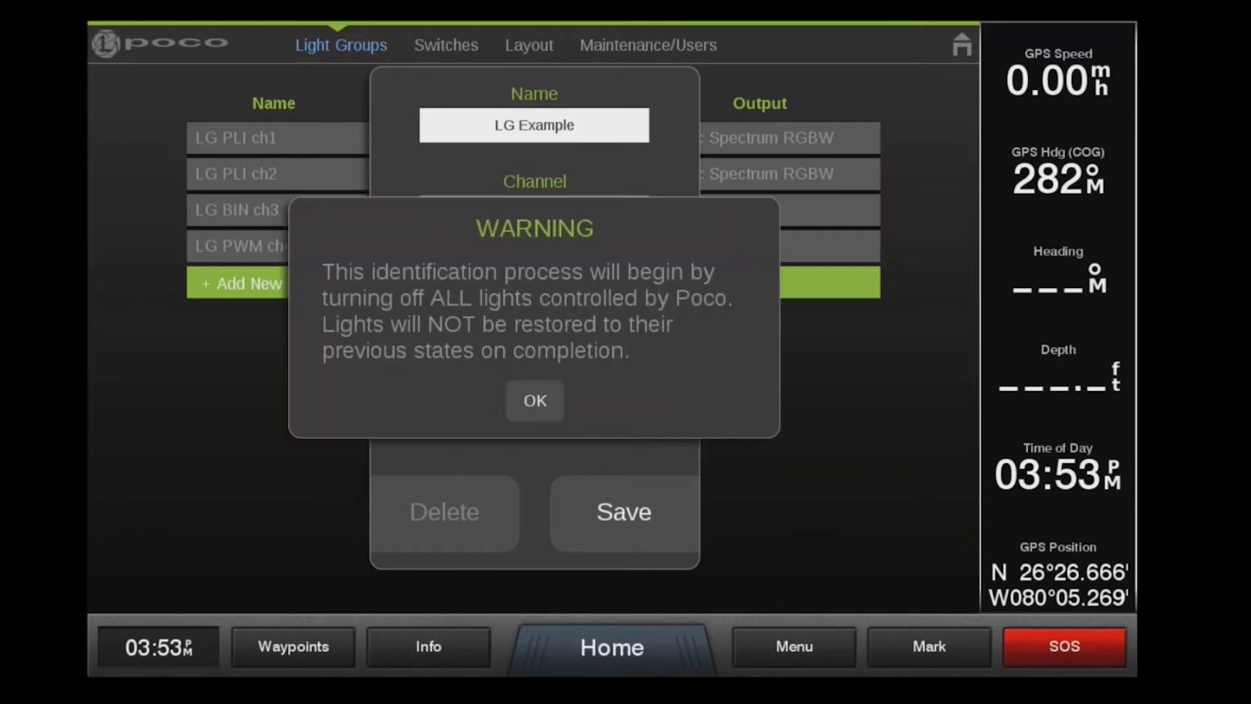
click(535, 401)
click(623, 510)
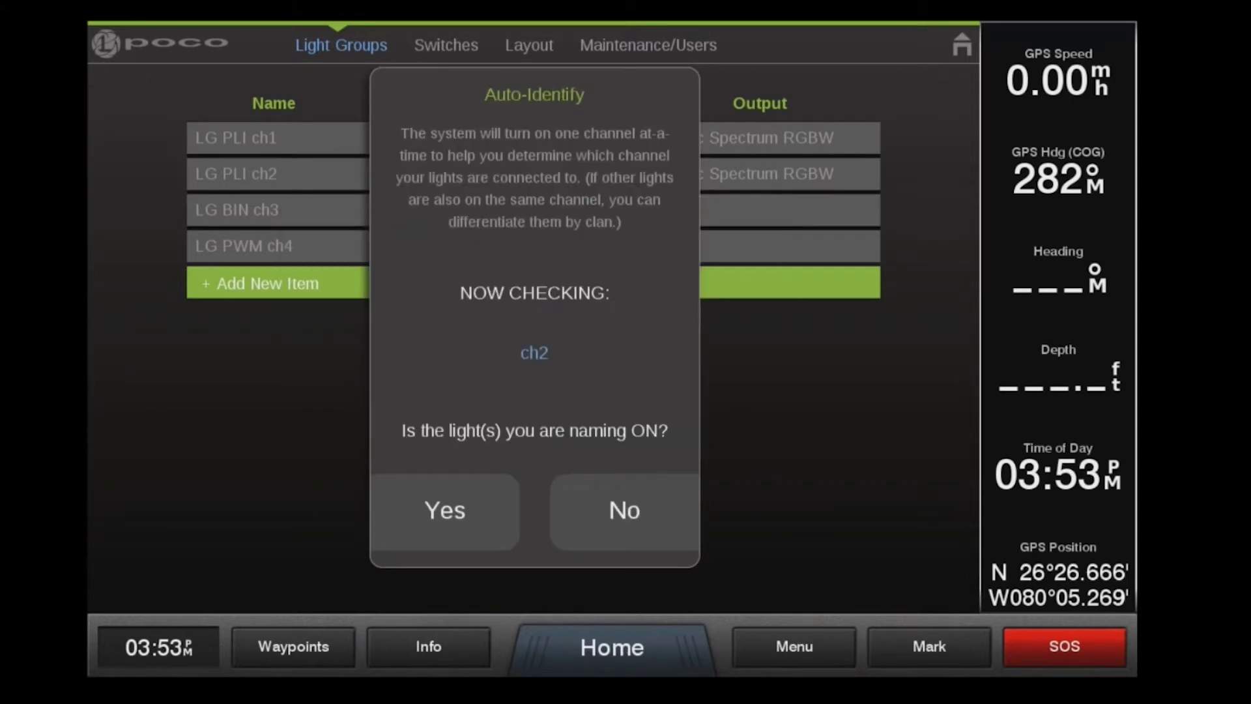
click(624, 510)
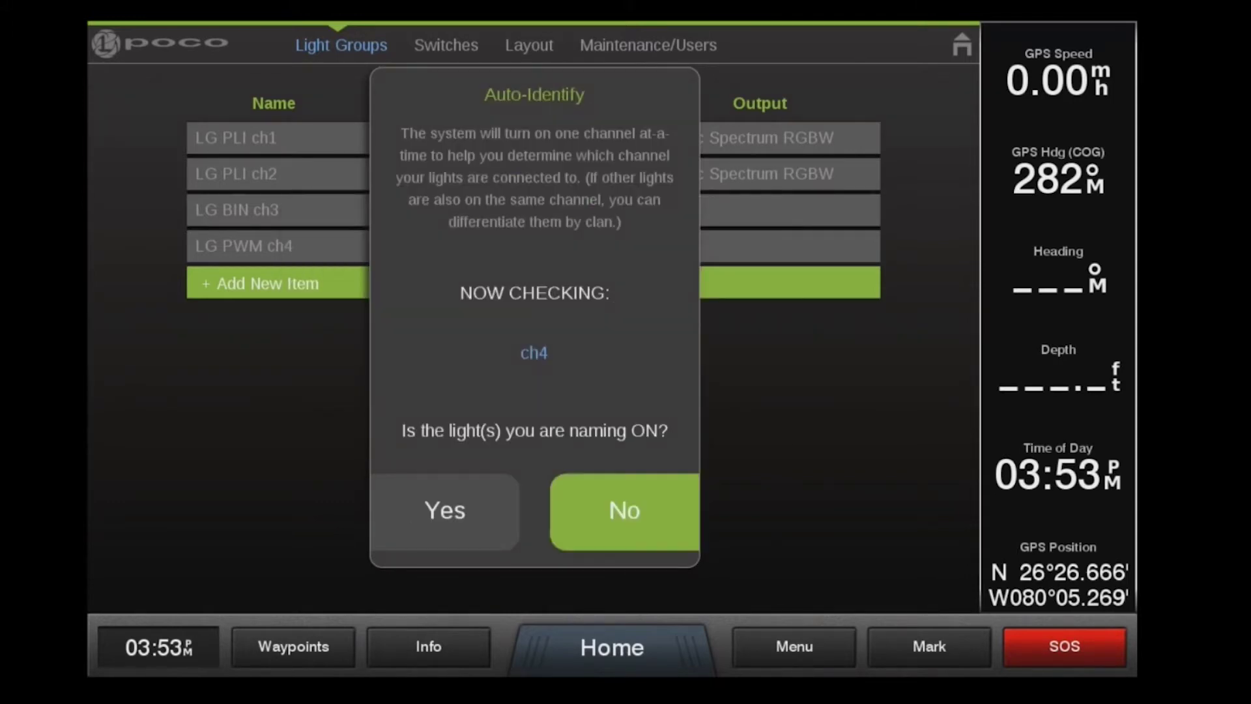
click(445, 510)
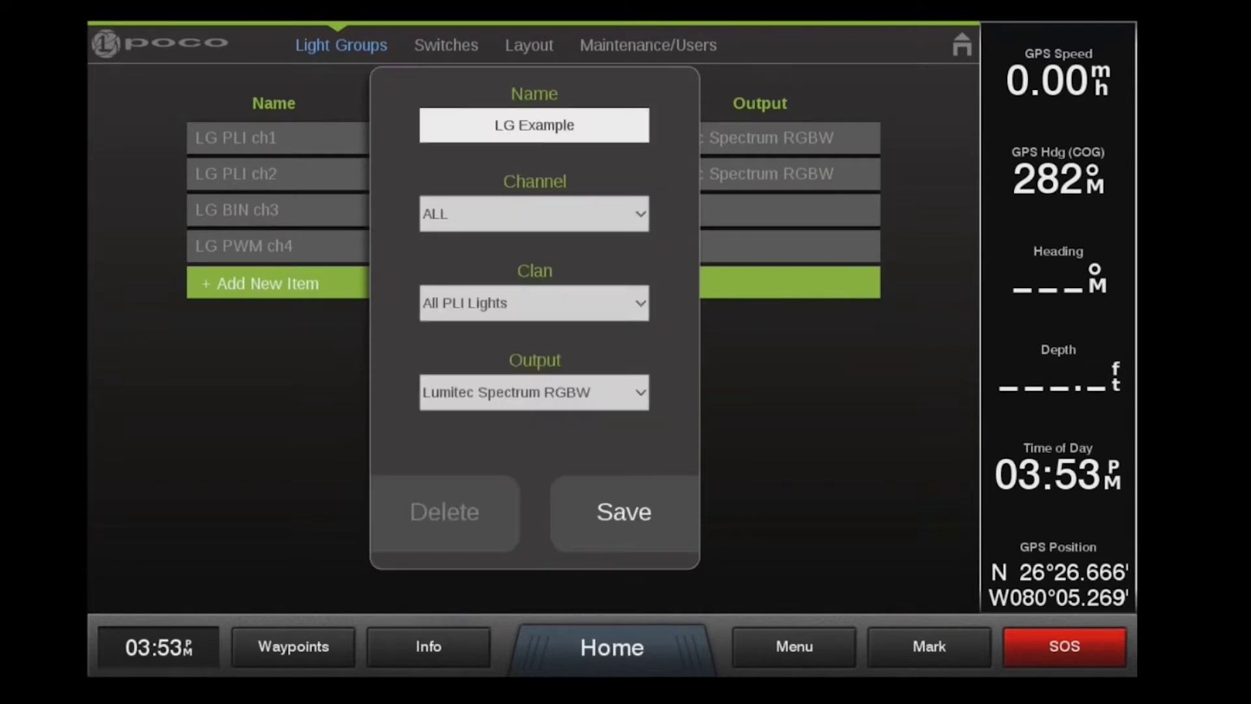
- Keep the All PLI Lights clan and Lumitec Spectrum RGBW output, and save LG Example
click(535, 302)
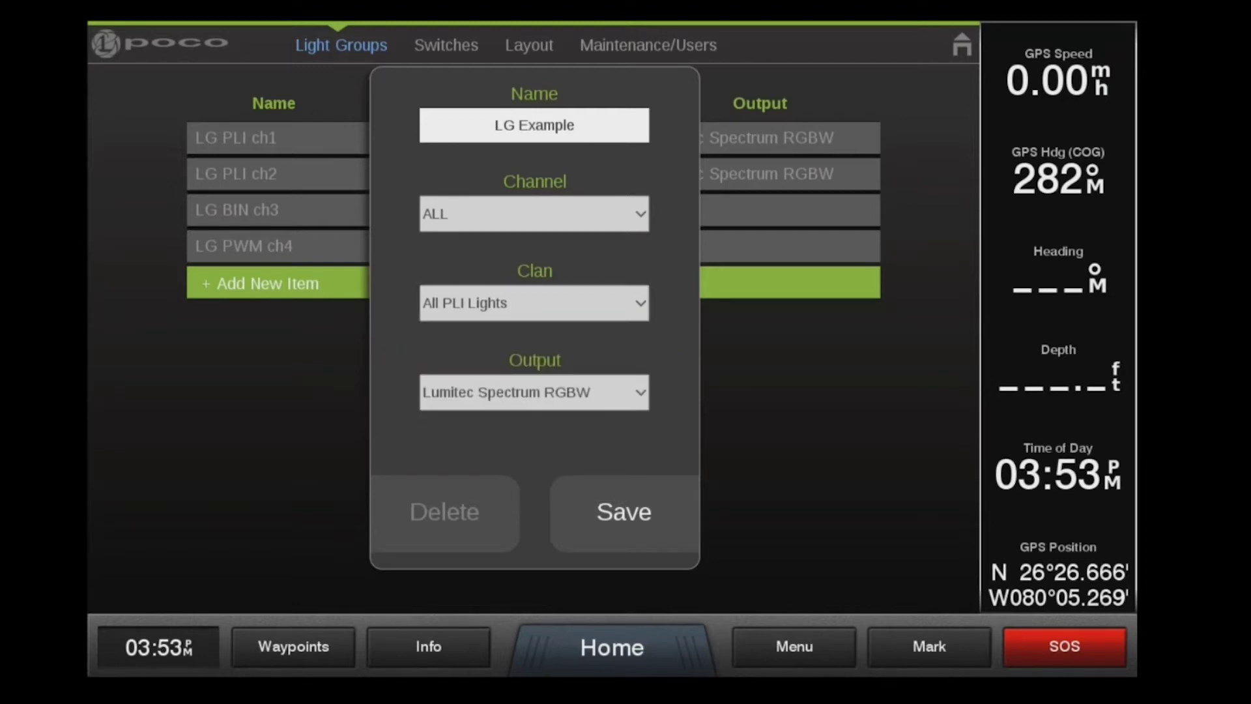
click(534, 391)
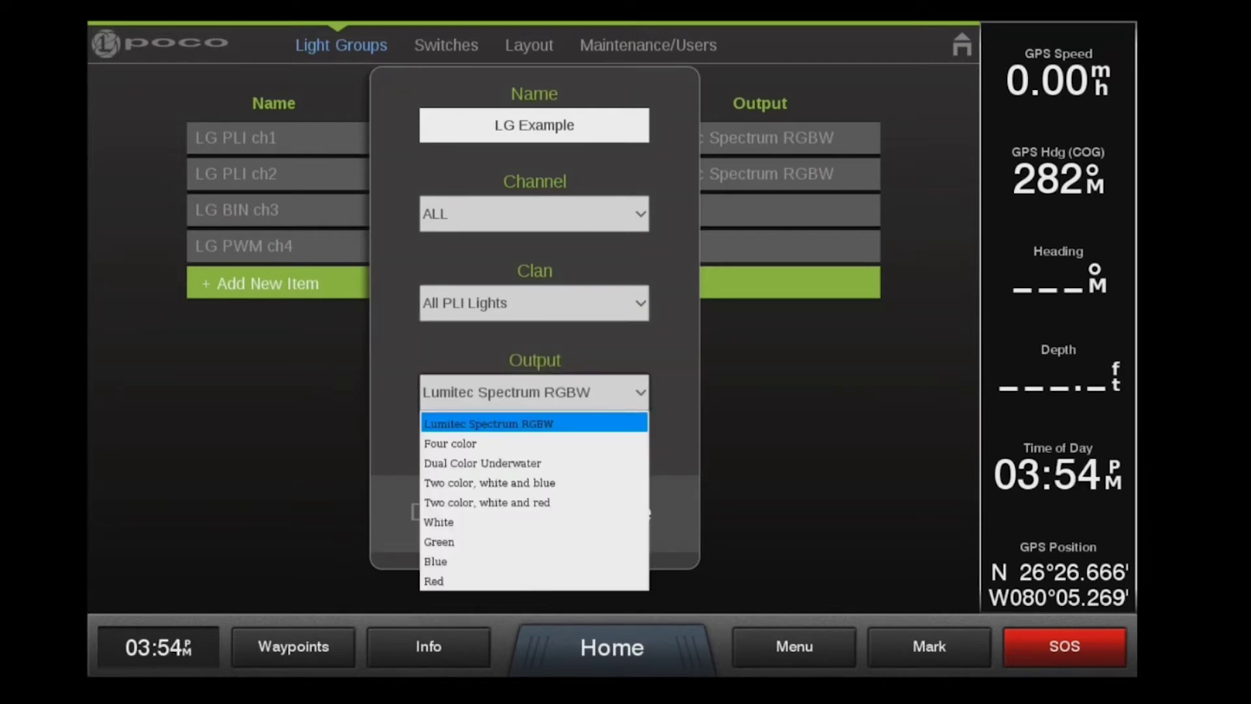
click(535, 424)
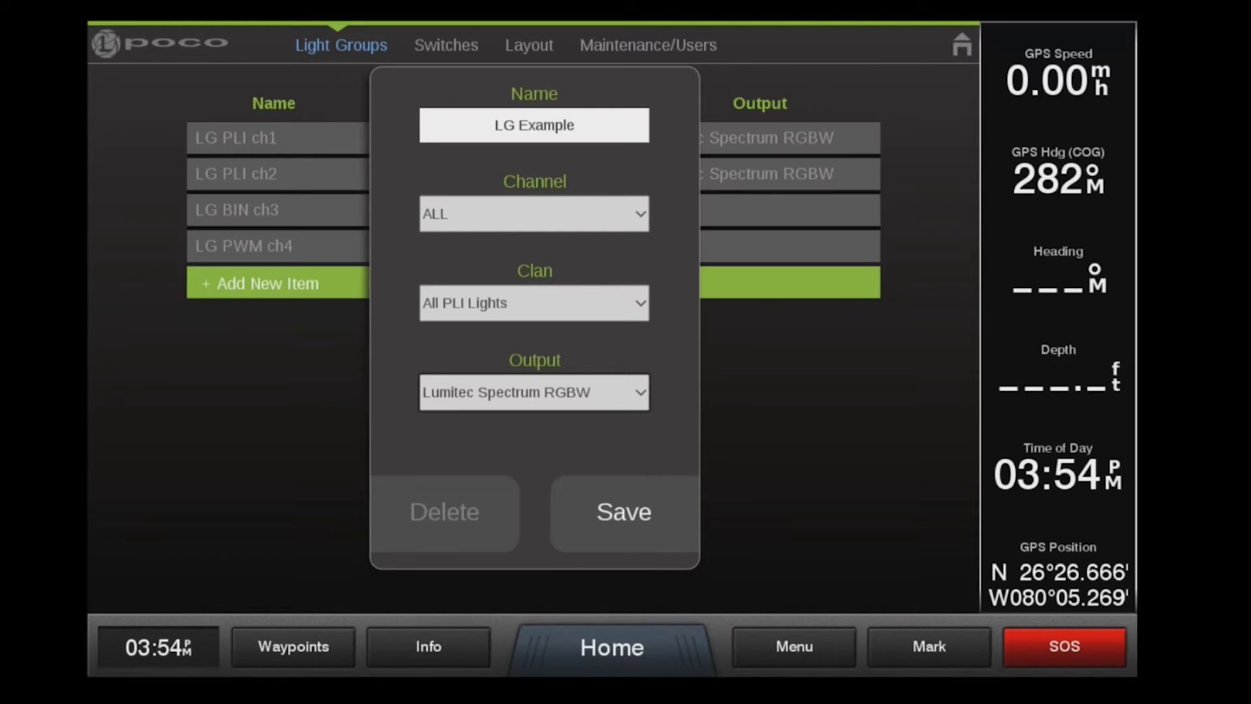
click(626, 511)
click(446, 46)
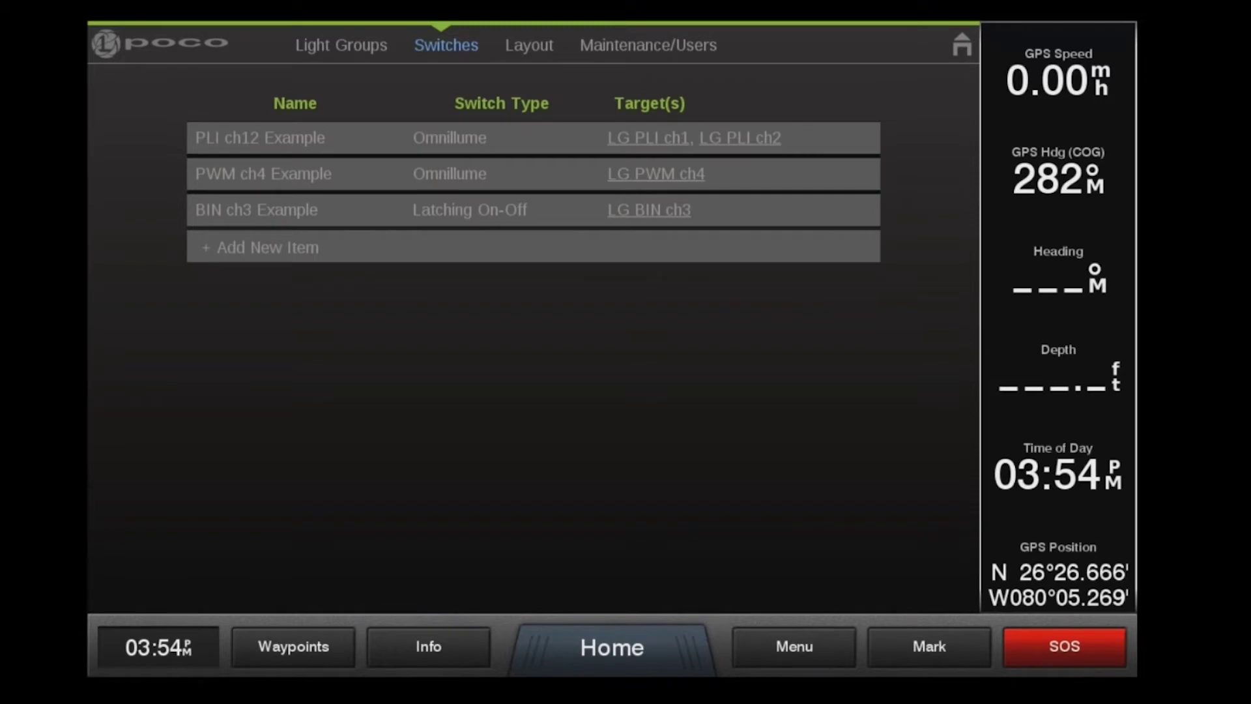
- Check the PWM ch4 Example settings unchanged, then start a new switch named New Switch
click(533, 173)
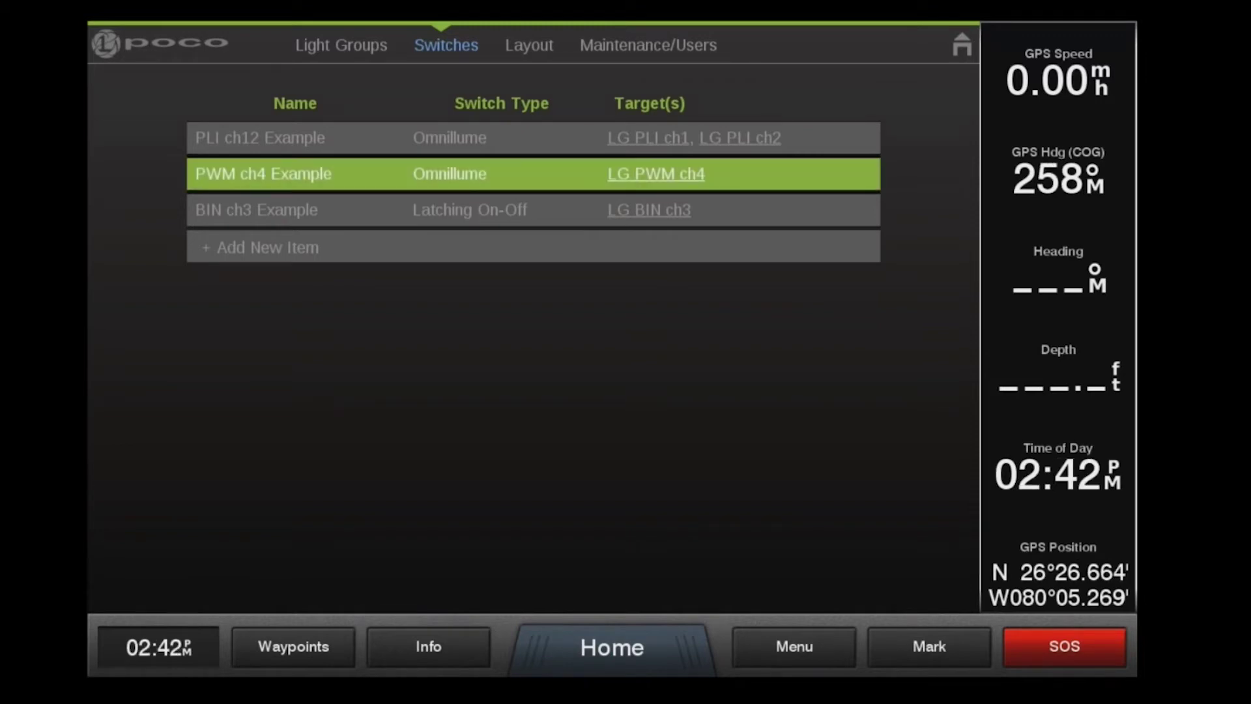
click(299, 436)
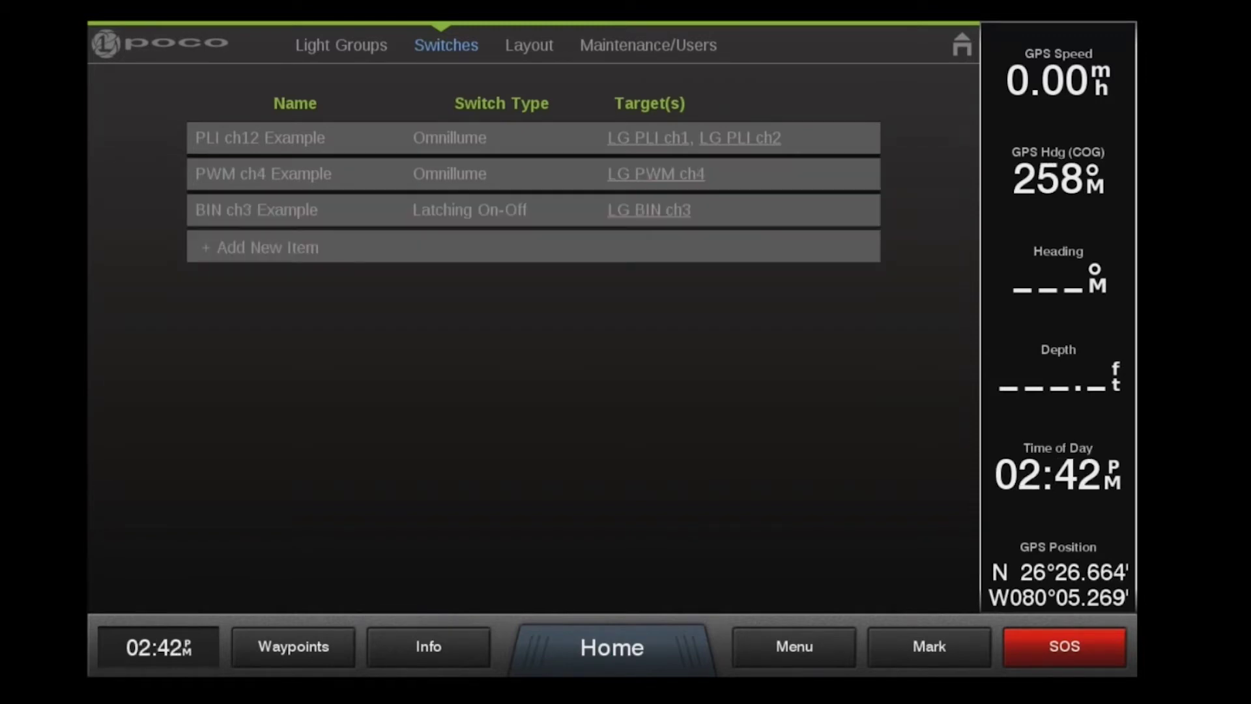
click(533, 247)
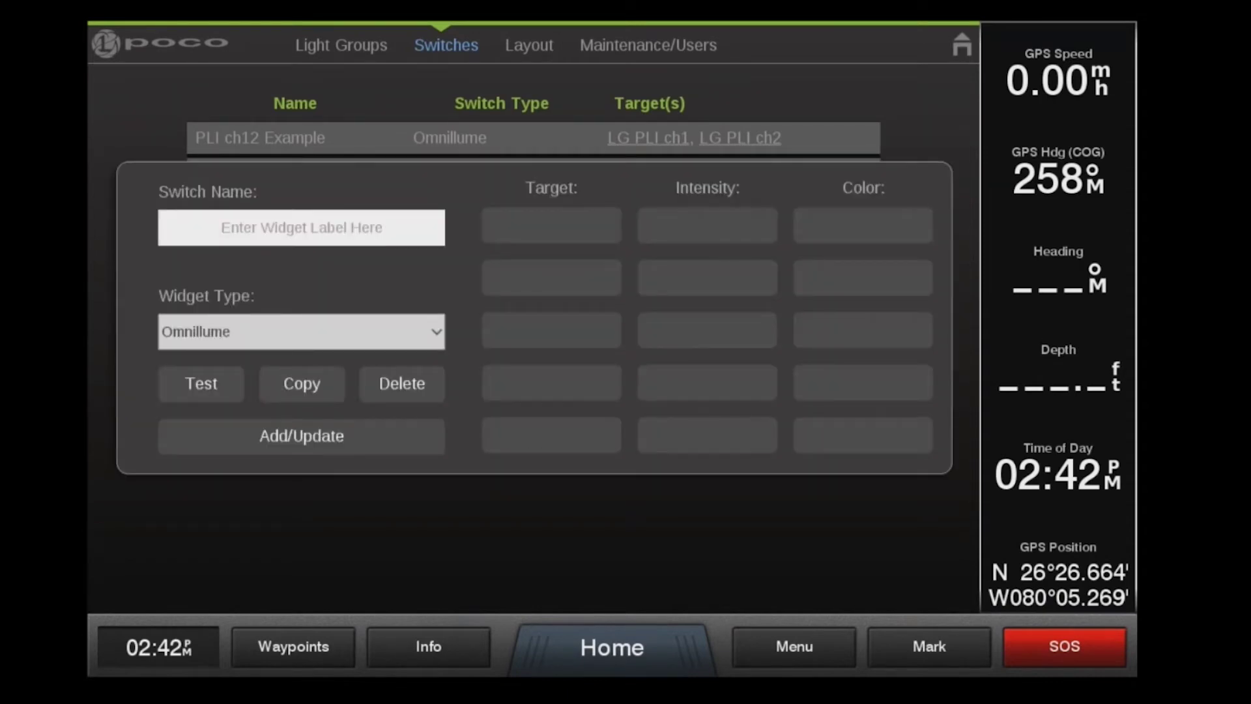
click(301, 227)
text(New Swit)
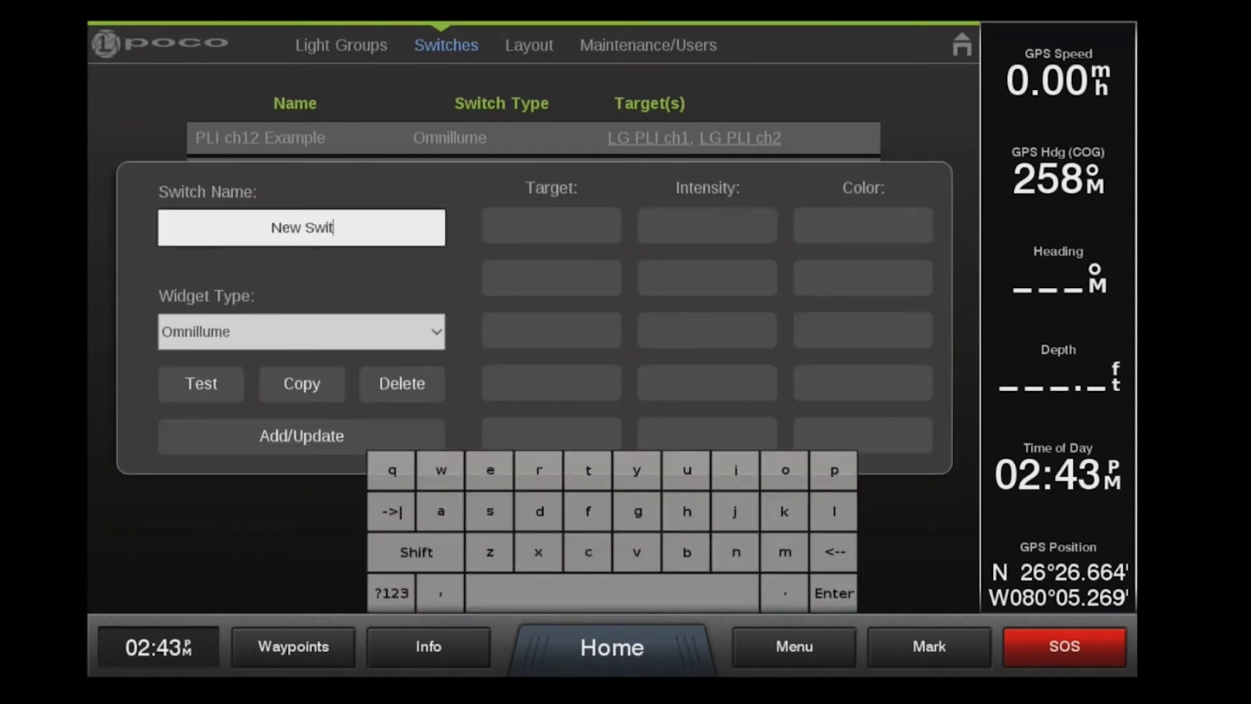
text(ch)
- Set the widget type to Switch Chooser and bring up the first target's light groups
click(301, 331)
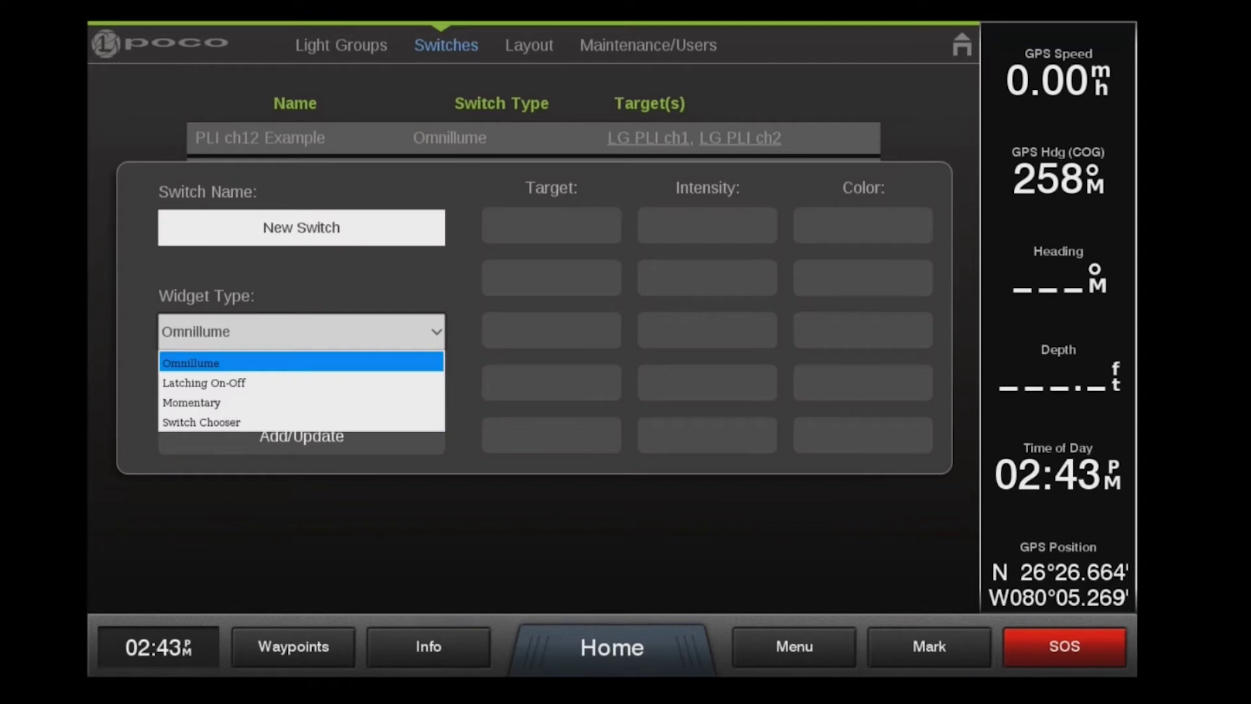
key(Down)
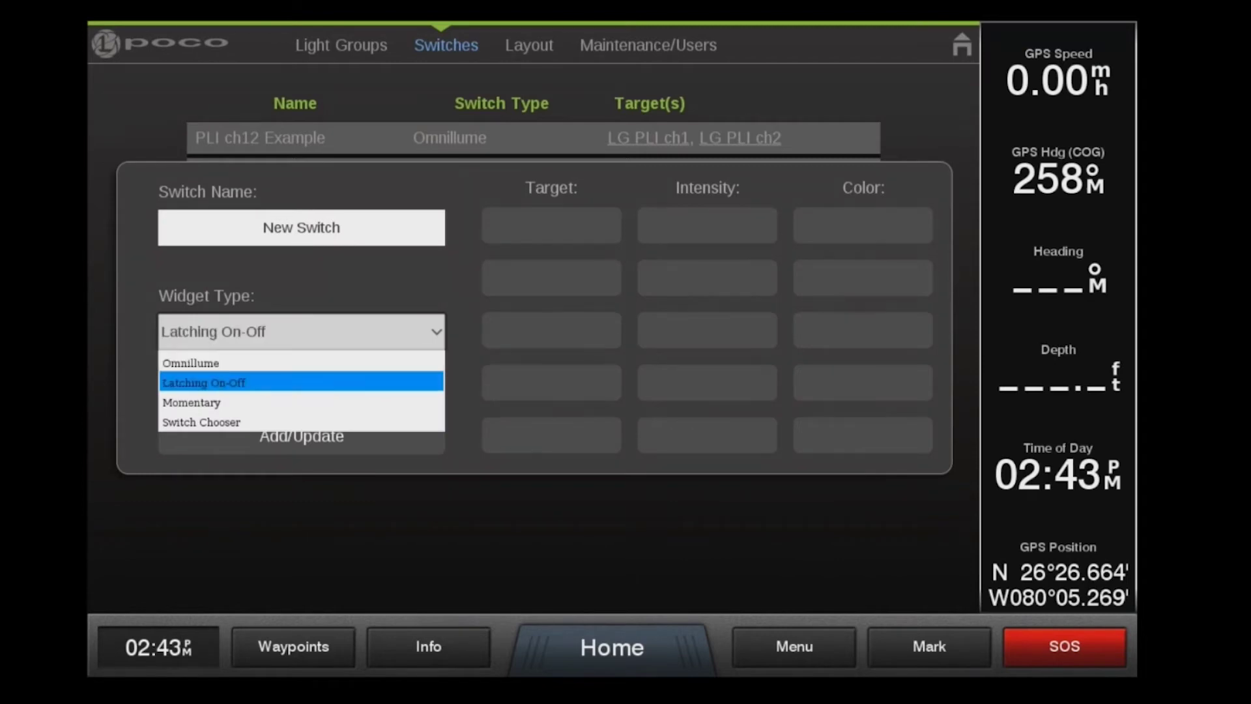
key(Down)
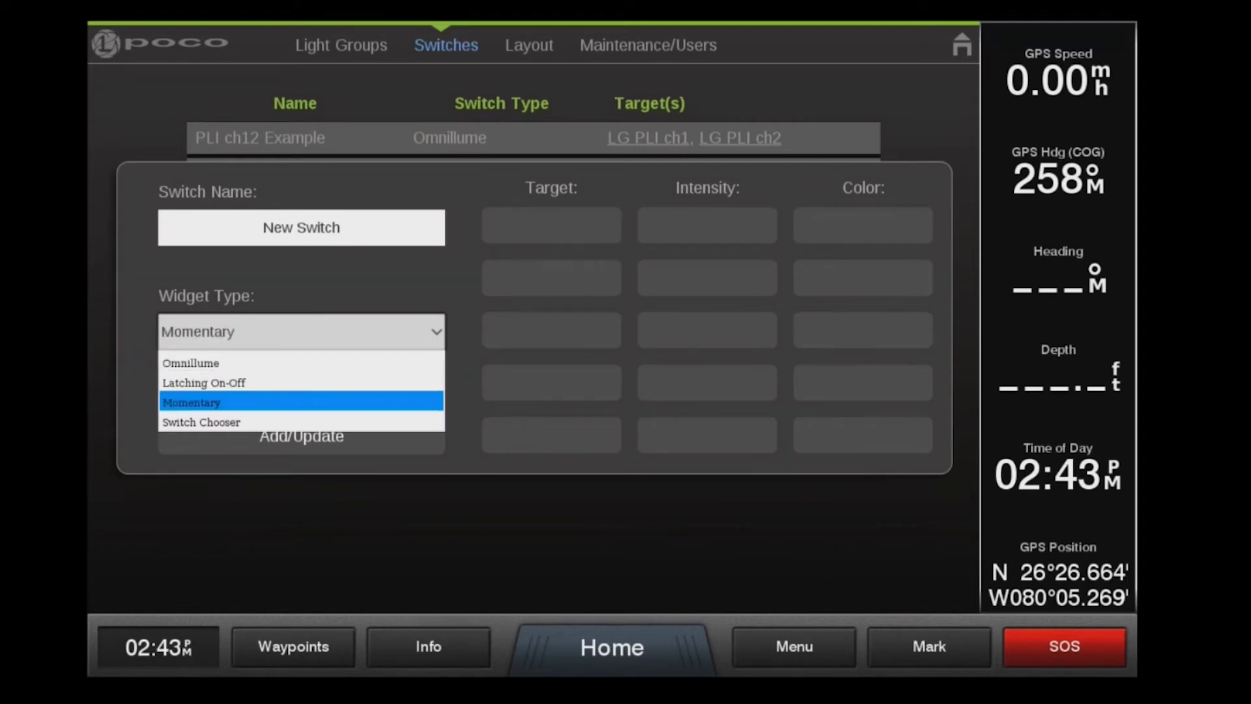
key(Up)
key(Up)
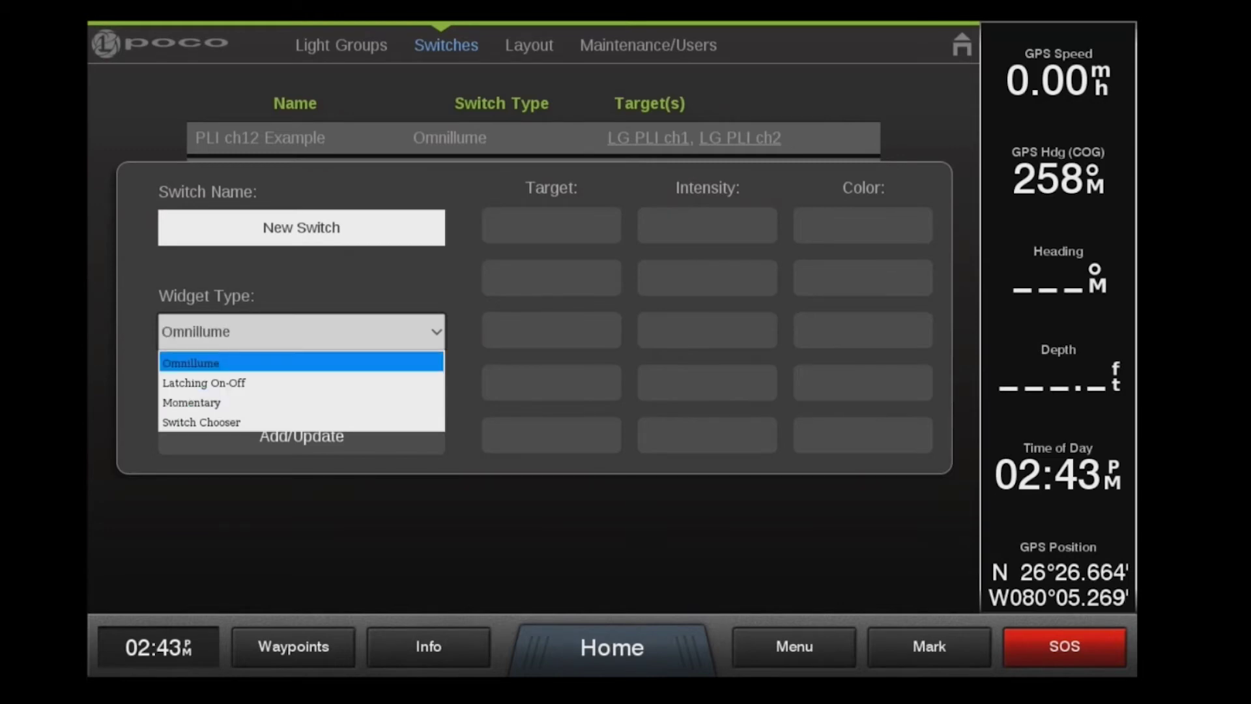
key(Down)
key(Down)
key(Down)
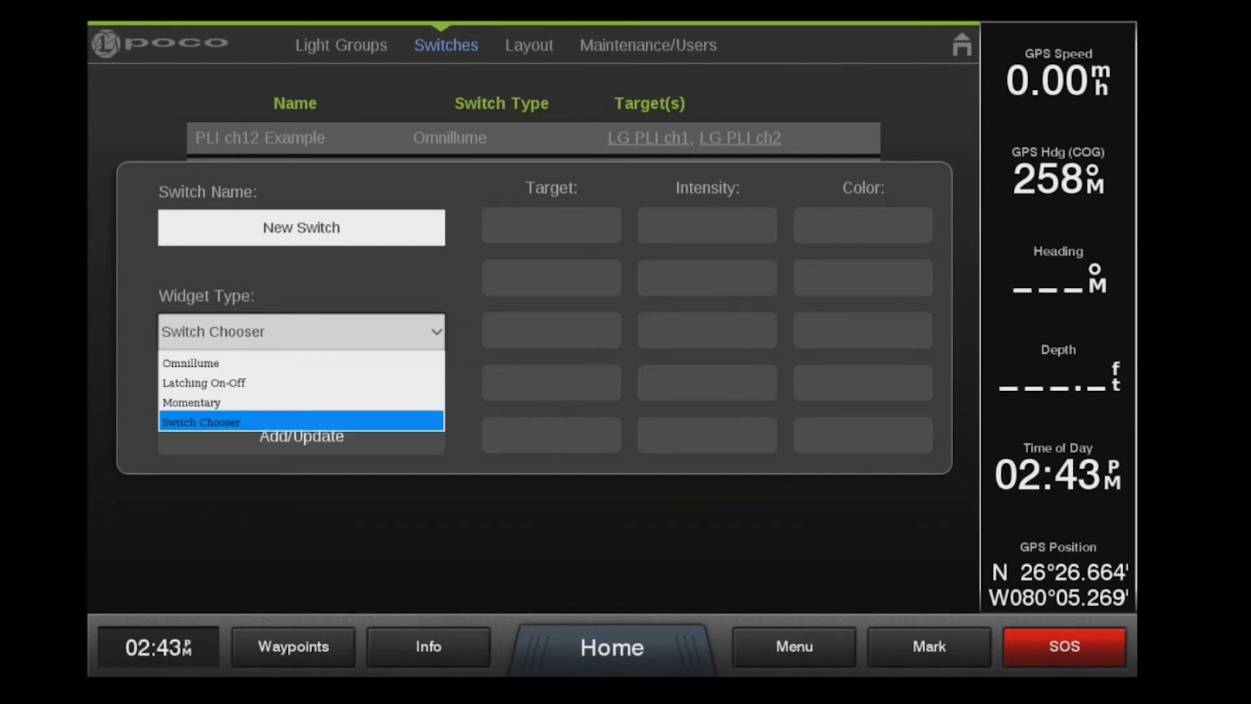
key(Return)
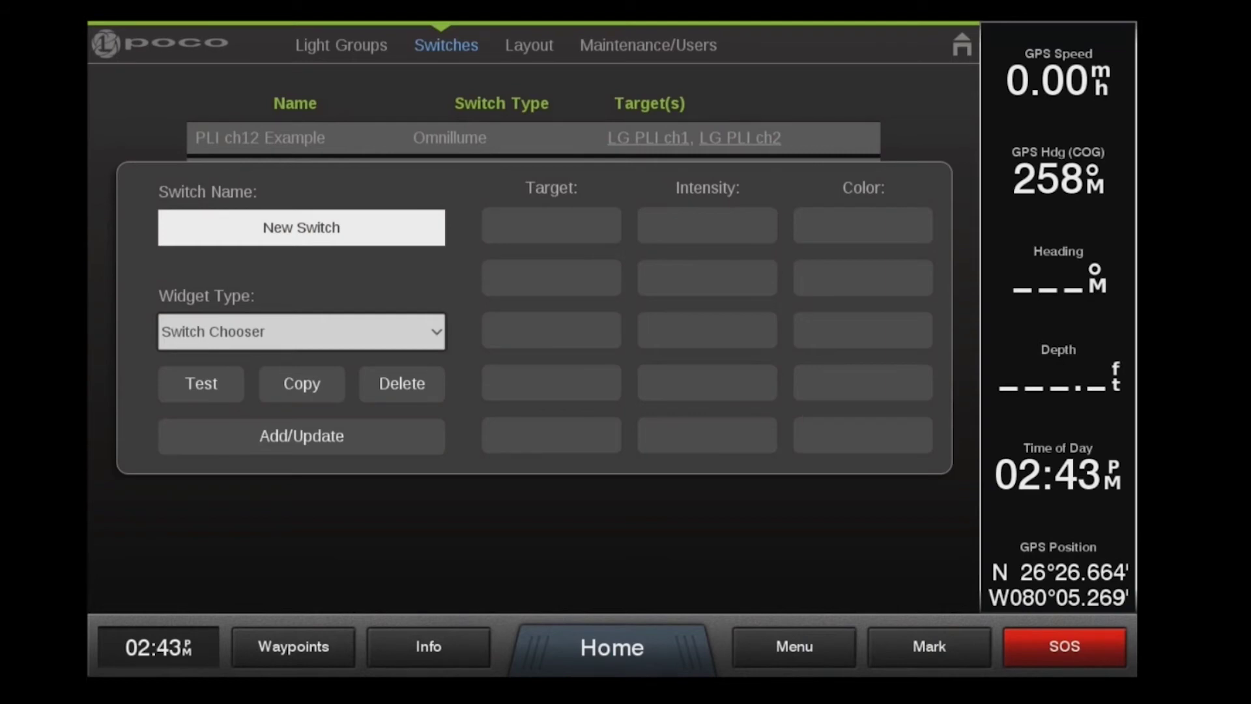
click(551, 225)
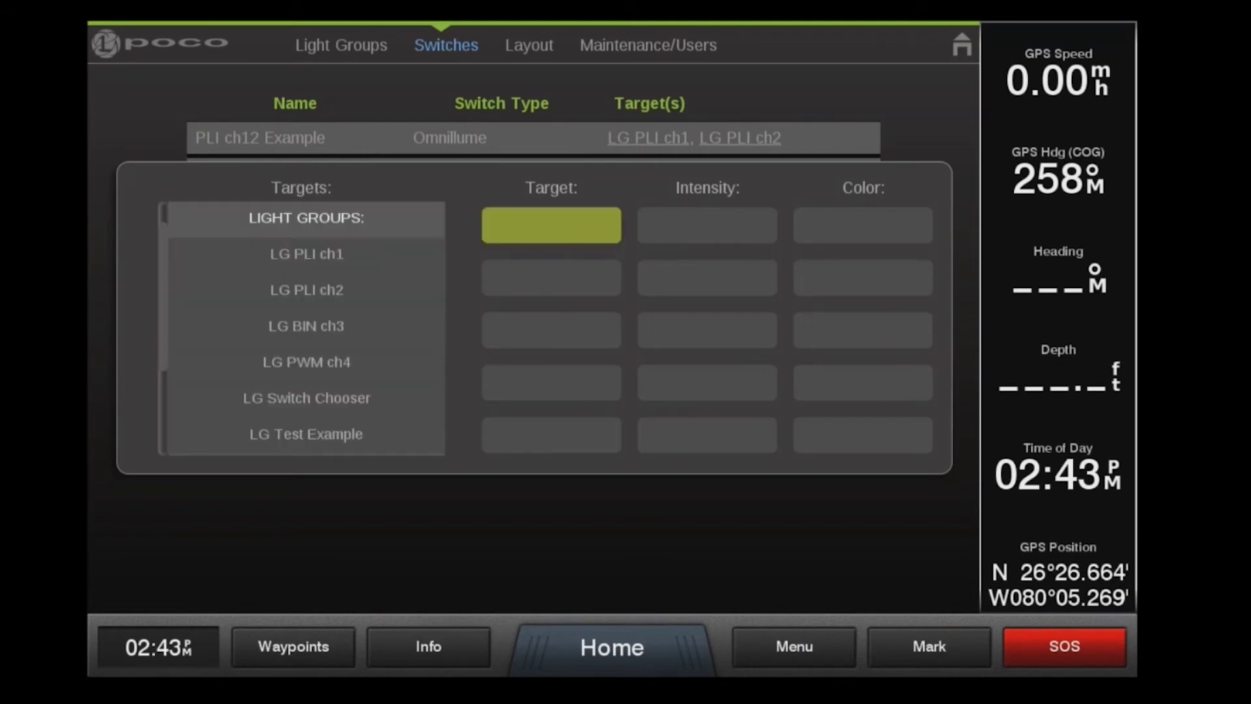
- Target the LG Test Example light group at 50% intensity
click(307, 434)
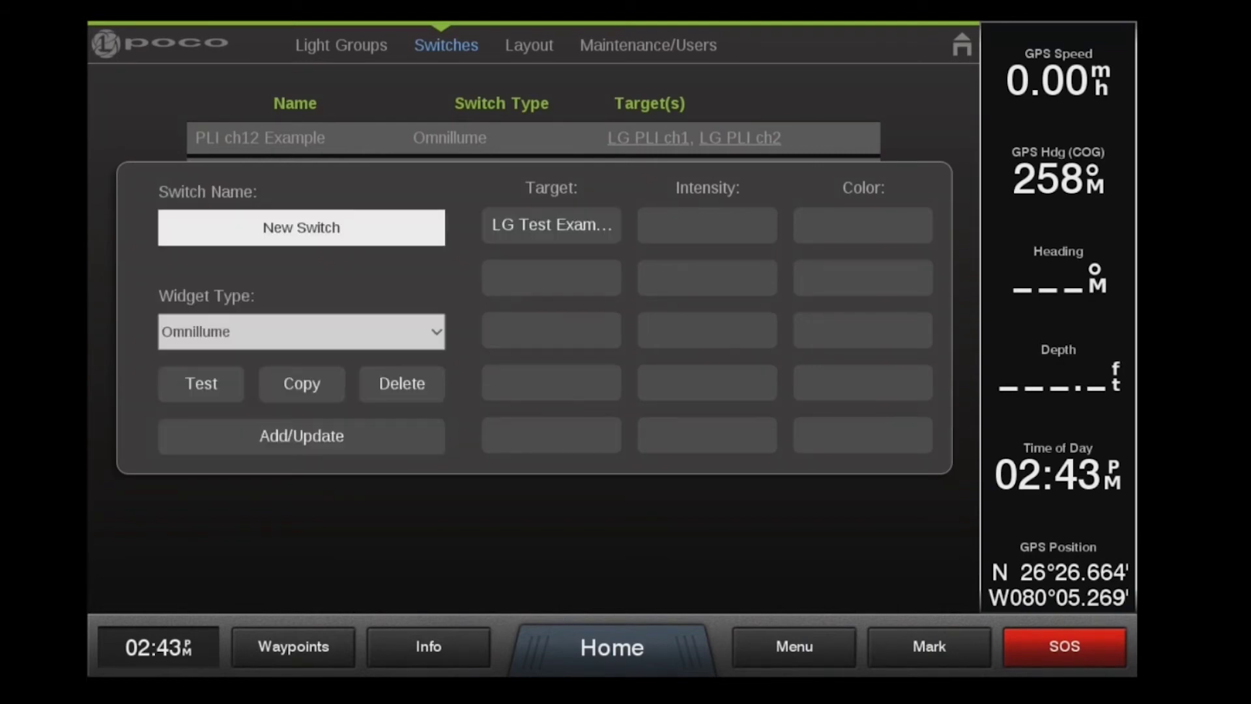
click(707, 225)
click(301, 329)
- Make the target colour blue and save the new switch
click(863, 226)
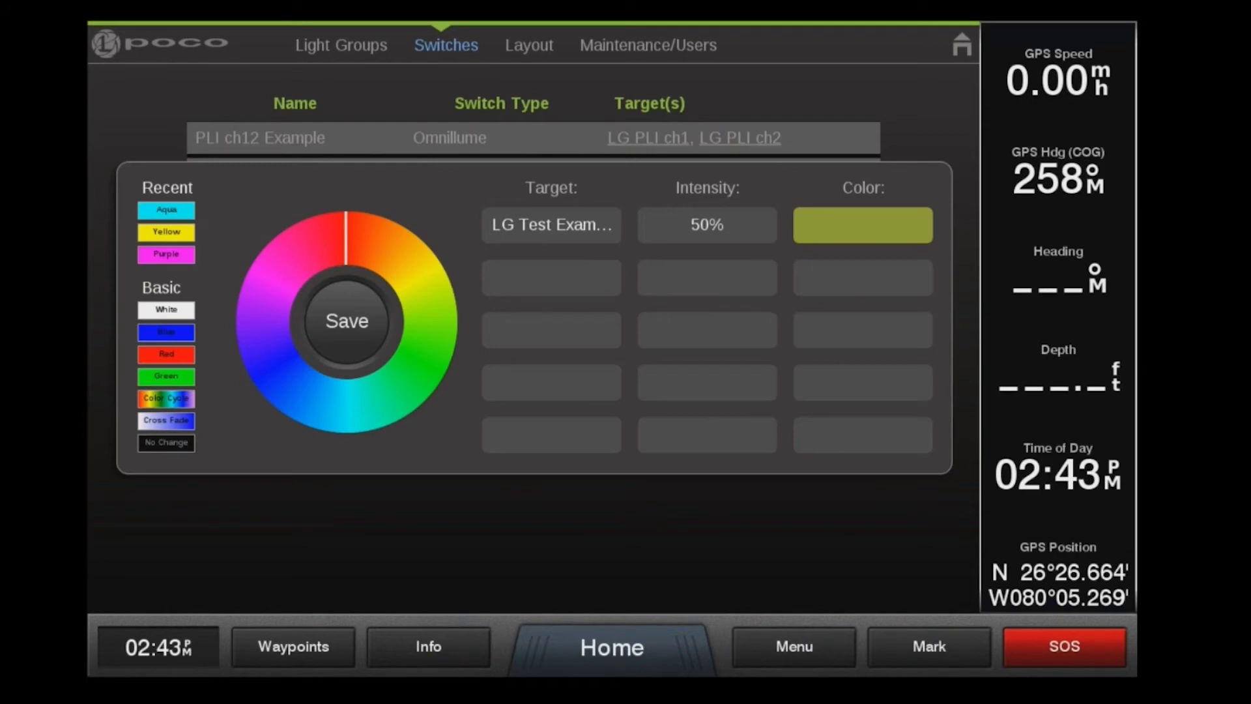
click(440, 323)
click(254, 335)
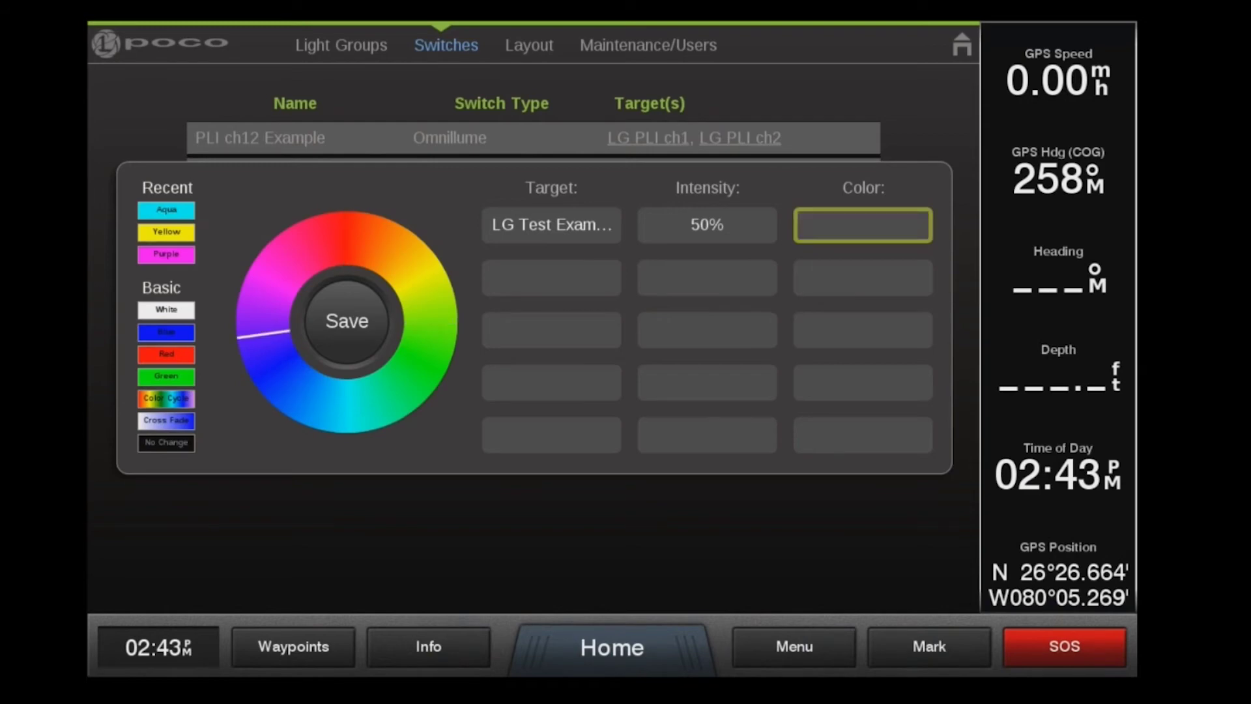
click(284, 381)
click(347, 321)
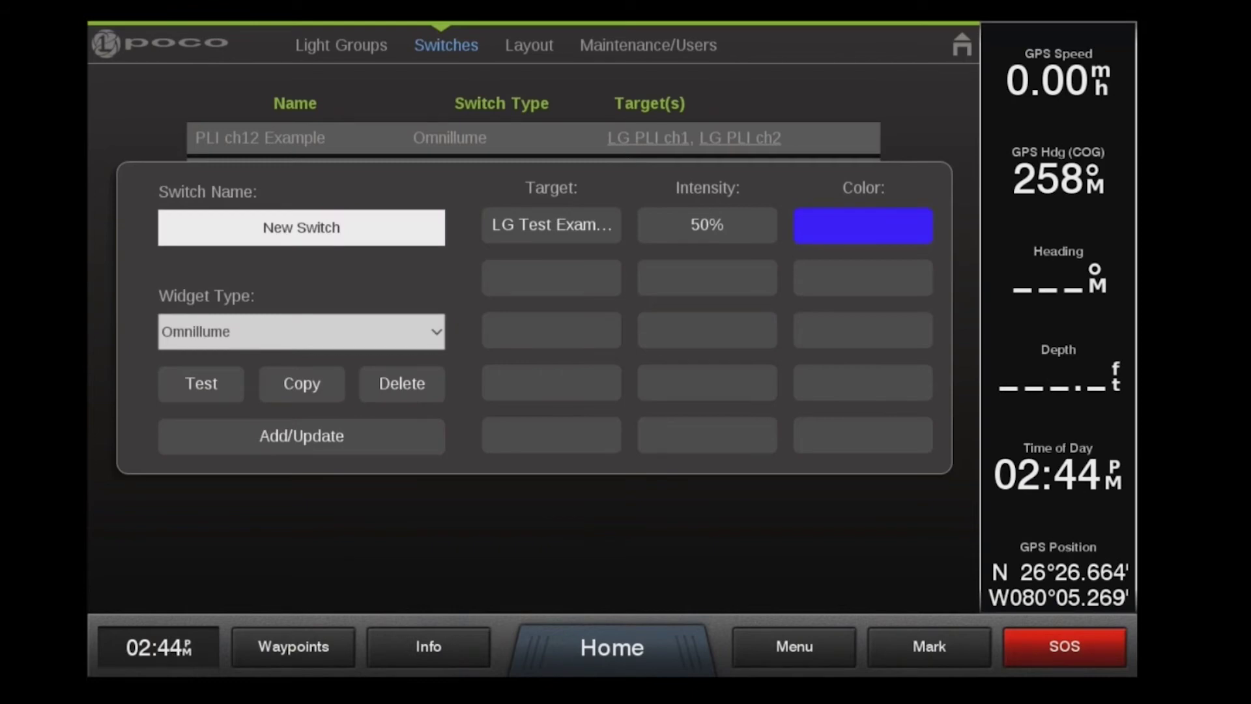
click(302, 434)
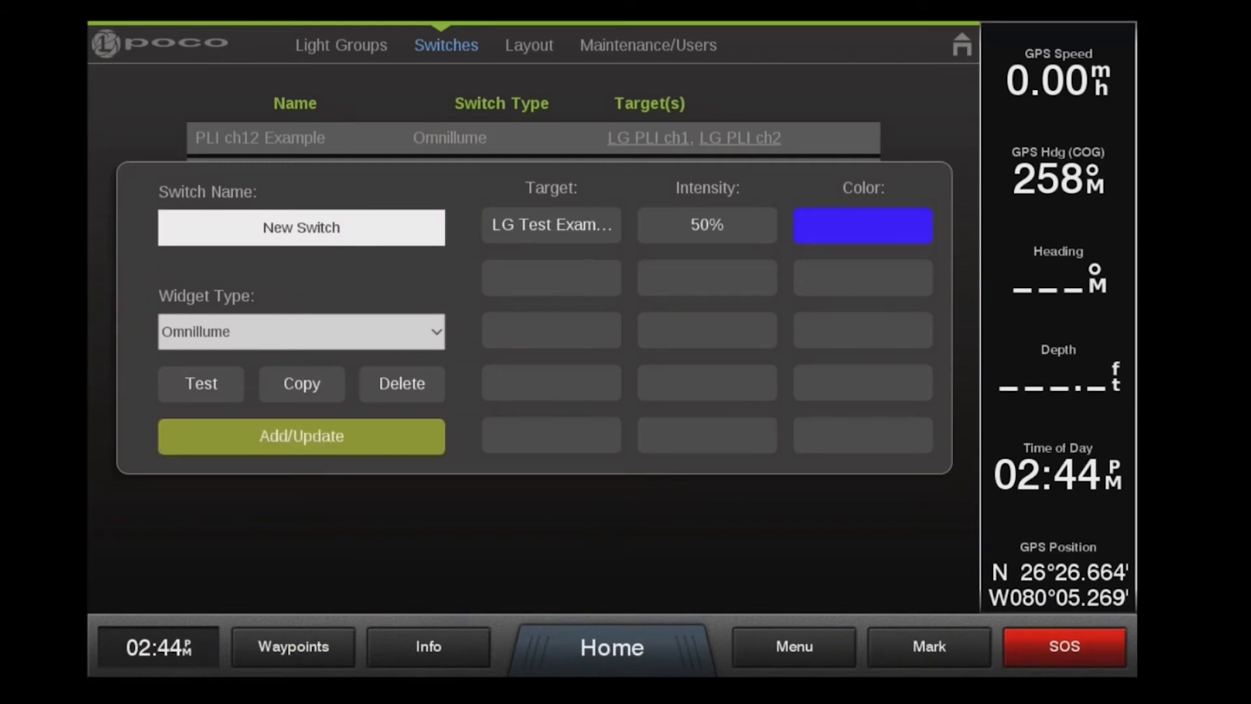
click(530, 45)
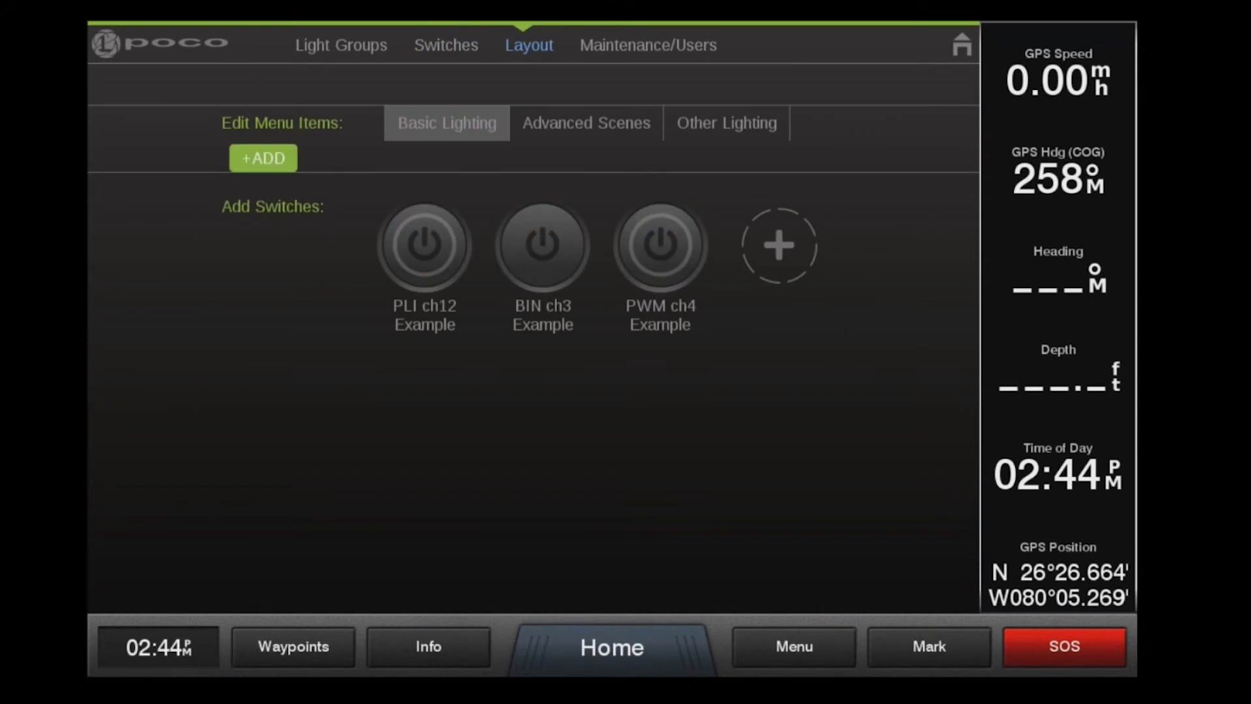
- Browse the Advanced Scenes and Other Lighting menus, returning to Basic Lighting without adding a title
click(586, 122)
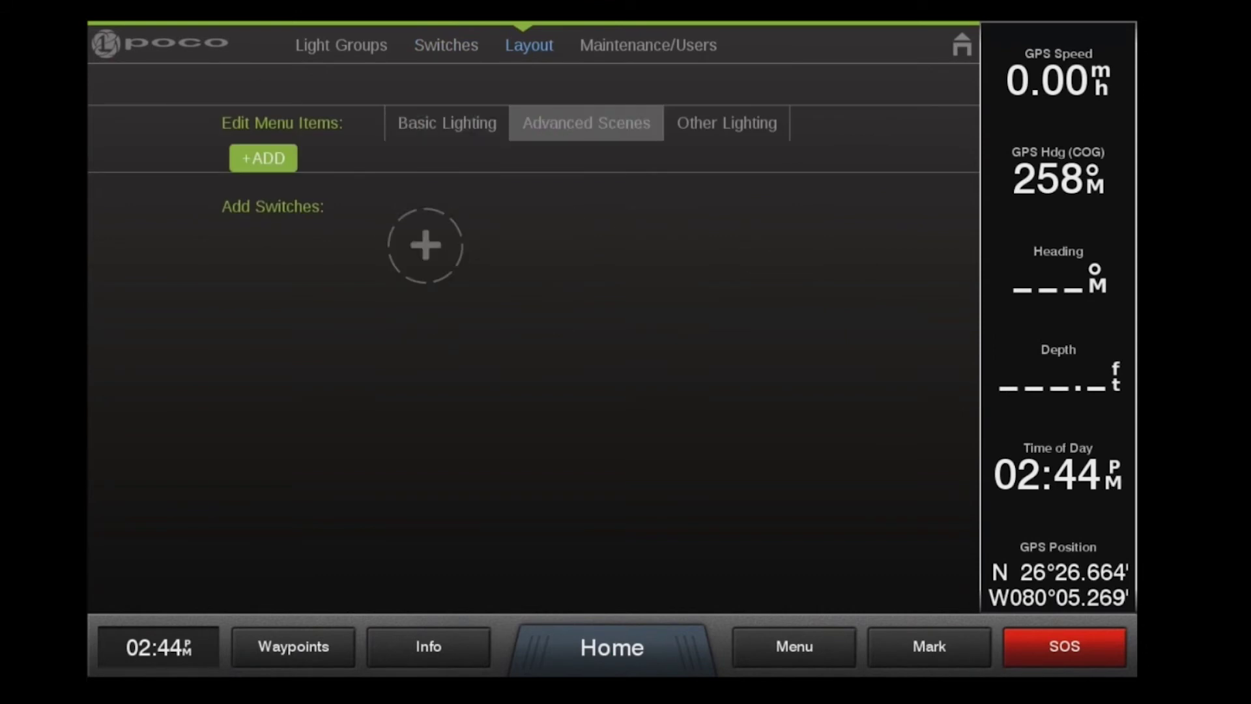
click(726, 123)
click(447, 122)
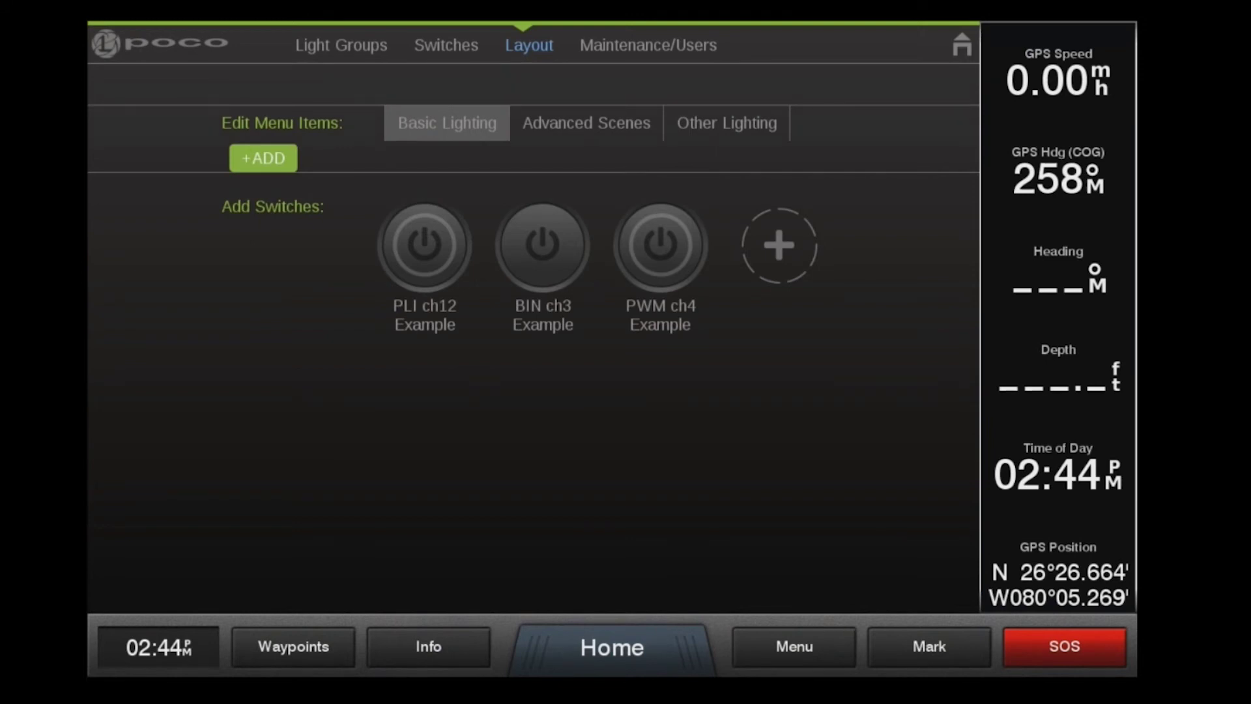
click(263, 158)
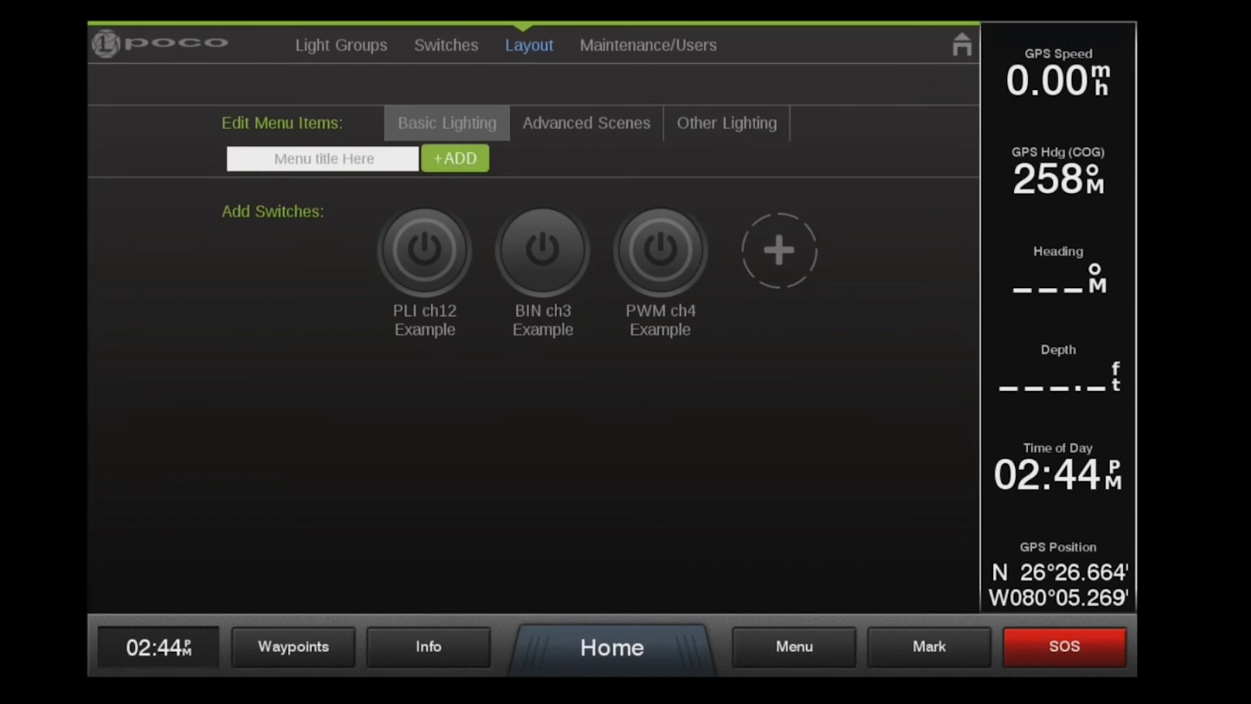
click(454, 158)
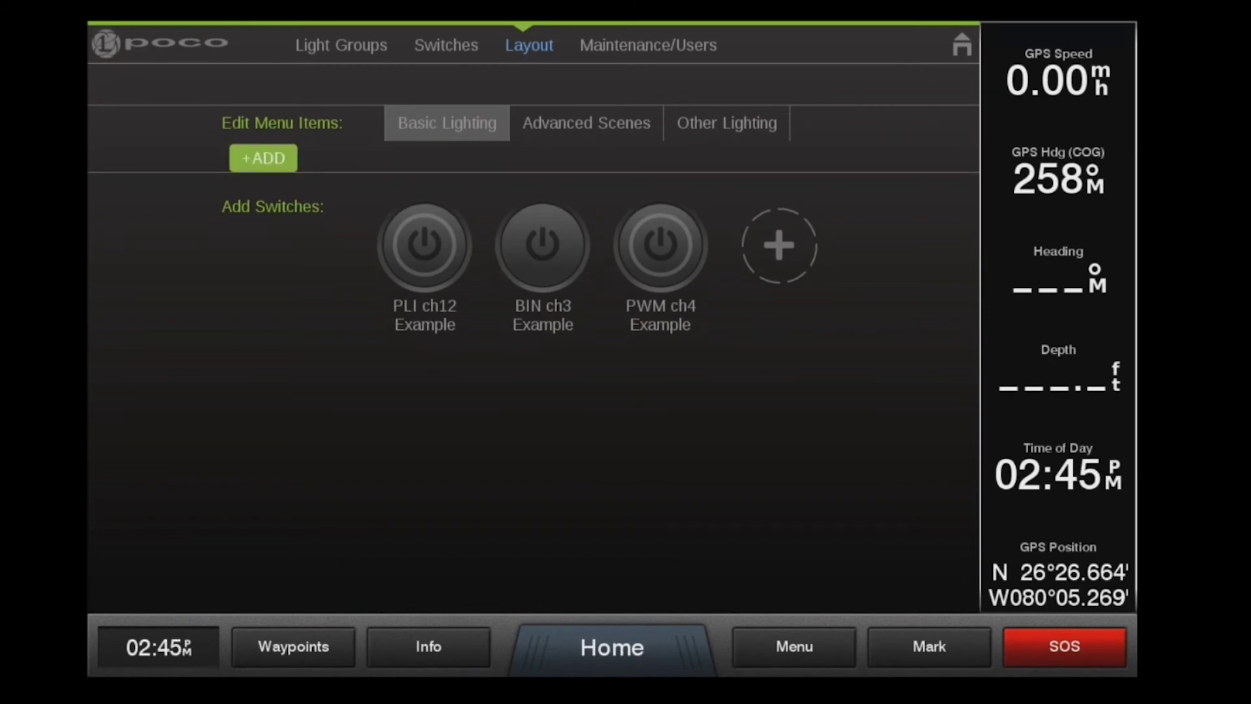
- Try BIN ch3 Example in the PWM ch4 slot, then choose New Switch for a new slot
click(662, 246)
click(661, 245)
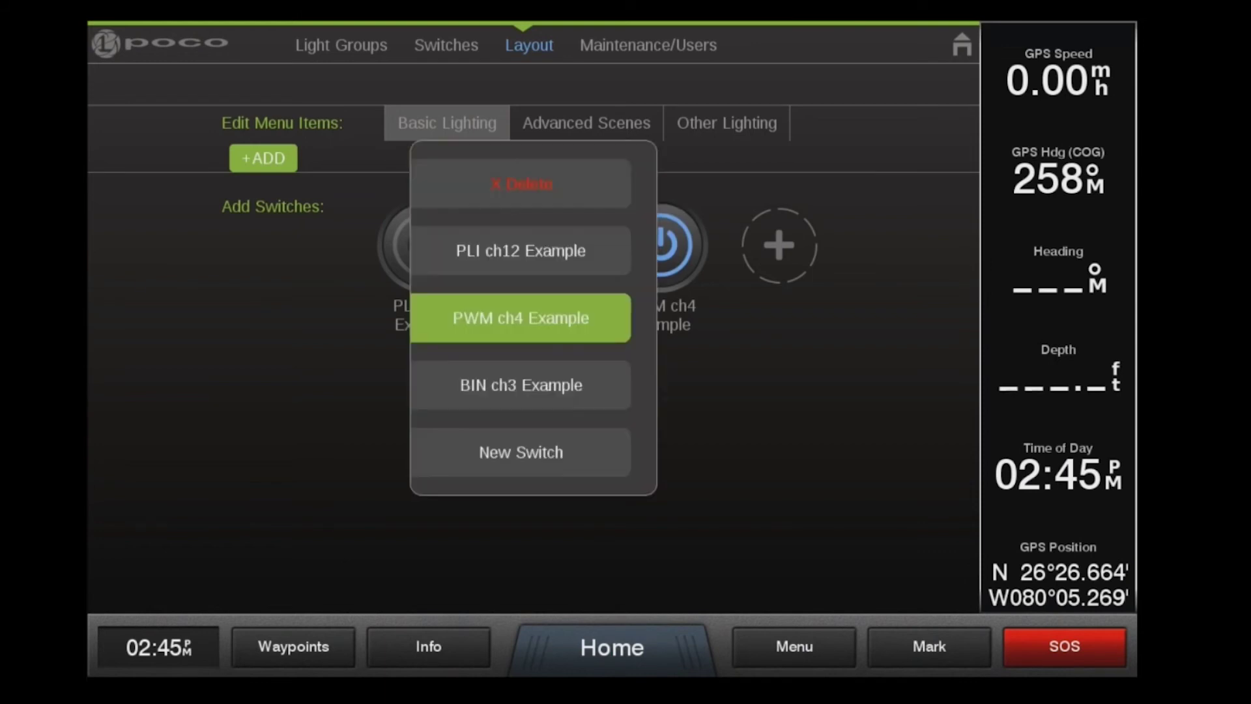
click(522, 385)
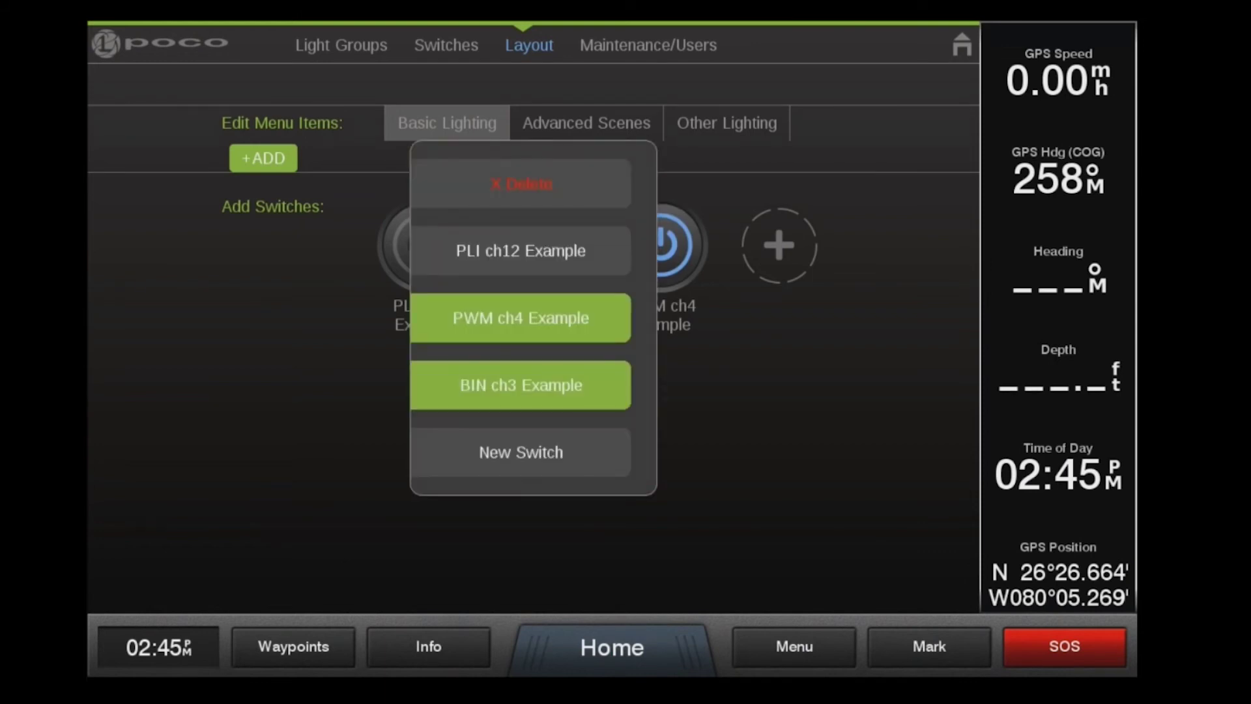
click(779, 245)
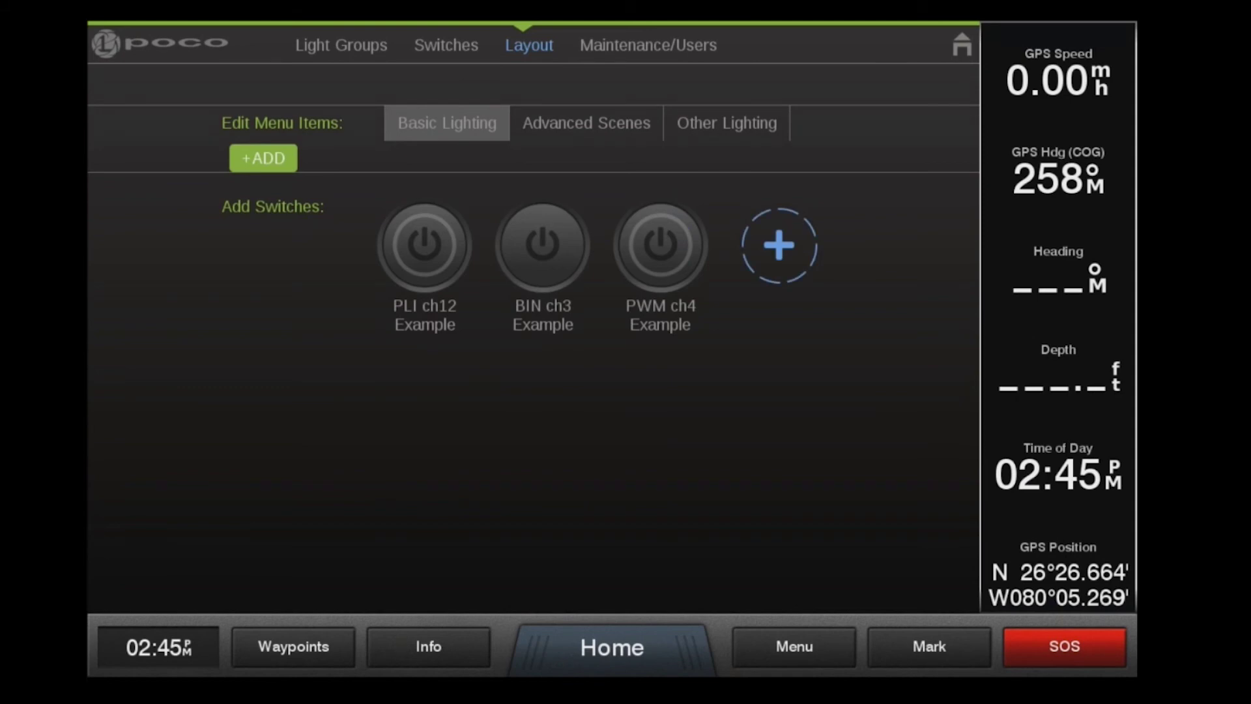
click(520, 419)
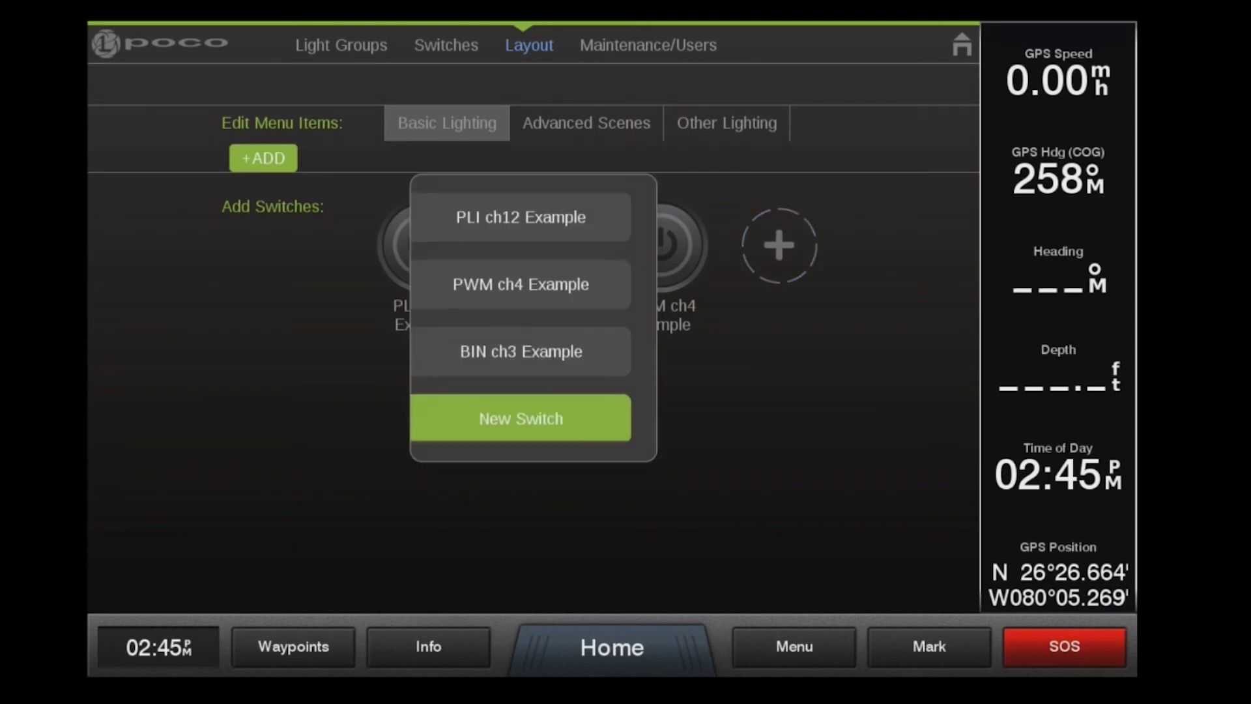